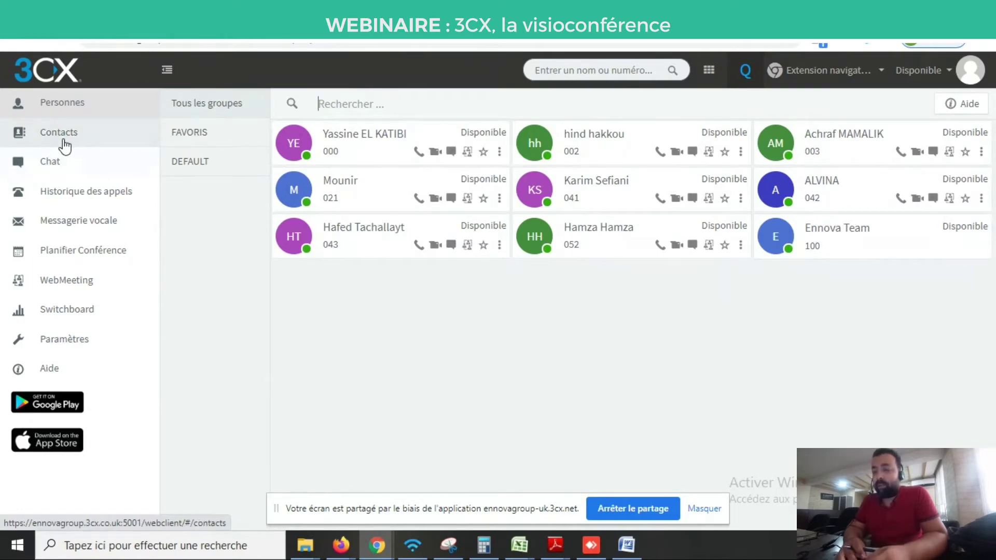
View the call history (Historique des appels) and the voicemail section (Messagerie vocale) of the web client.
click(92, 202)
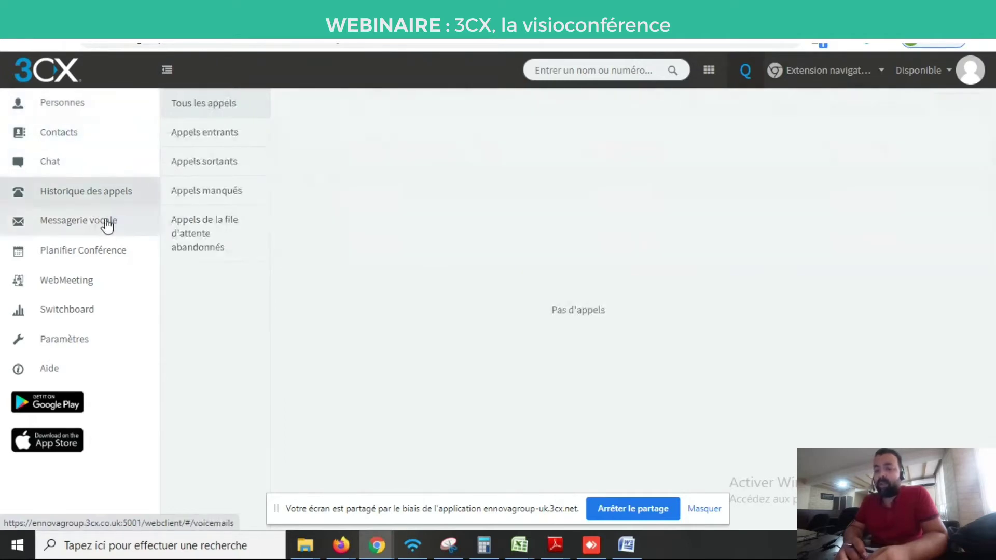
click(96, 228)
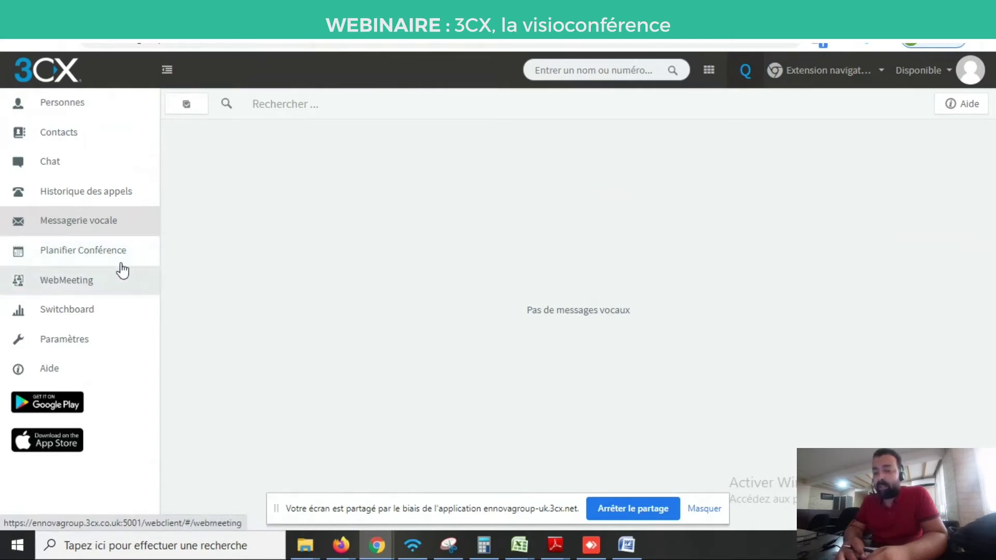
Open the conference planner (Planifier Conférence) and review the scheduled conferences, loading more entries and moving the screen-sharing notice aside.
click(58, 252)
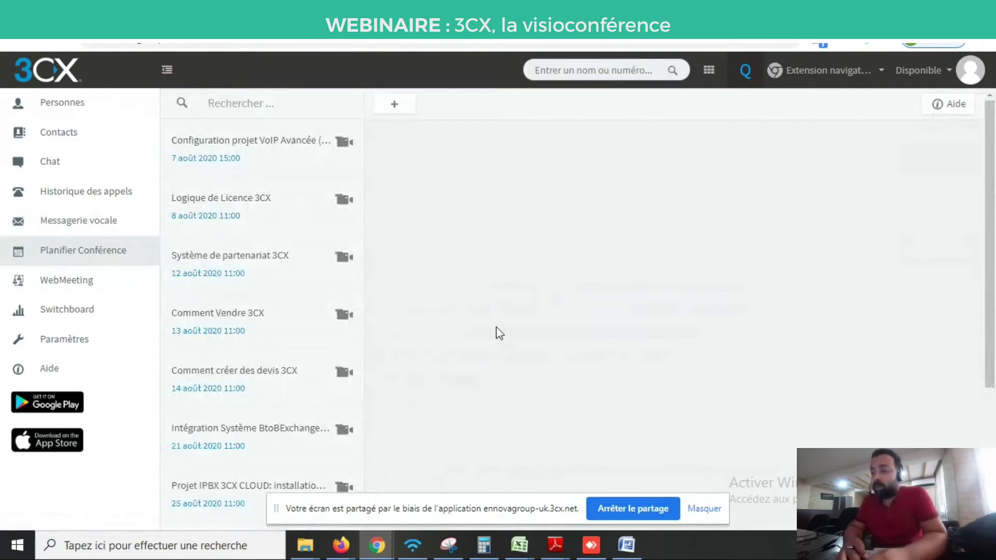
drag(994, 226, 982, 421)
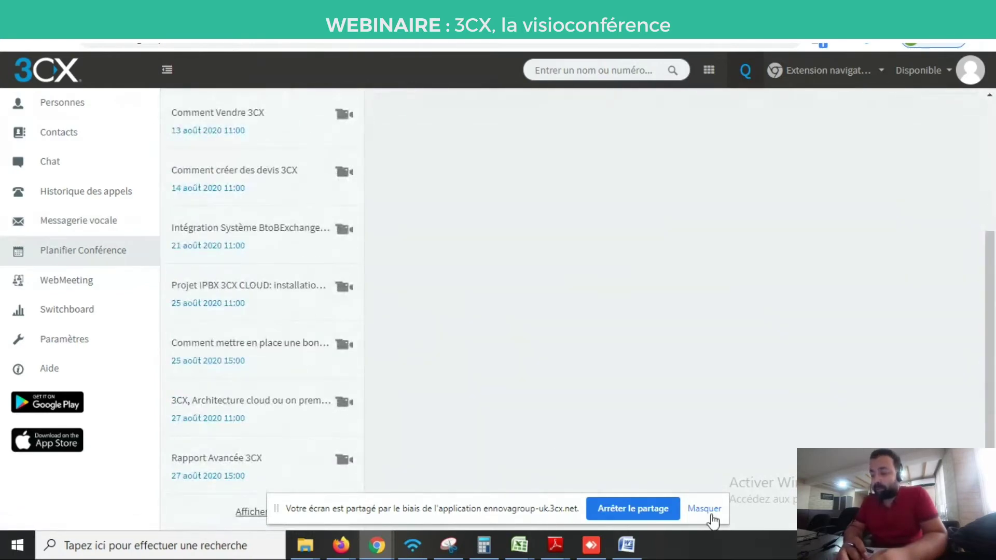
drag(530, 511, 714, 383)
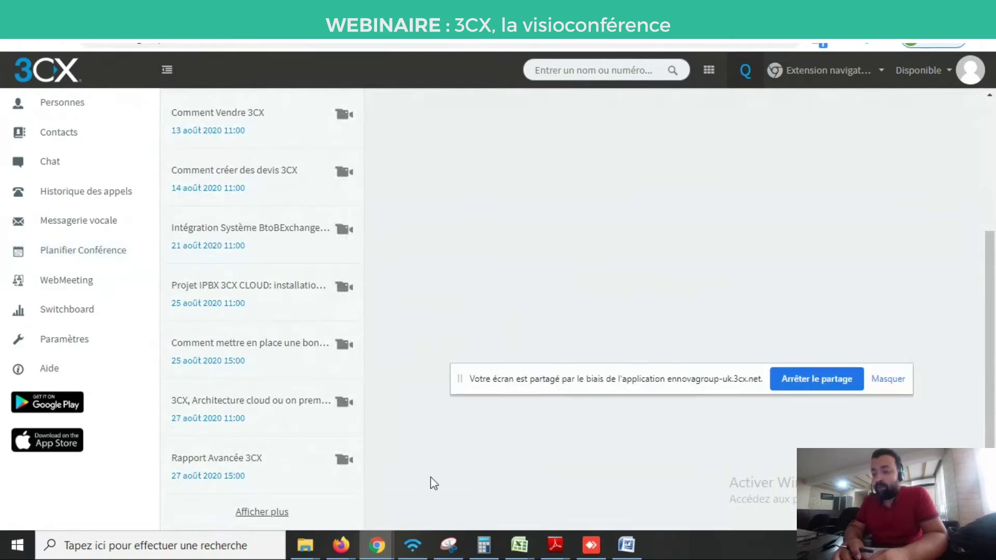
click(262, 513)
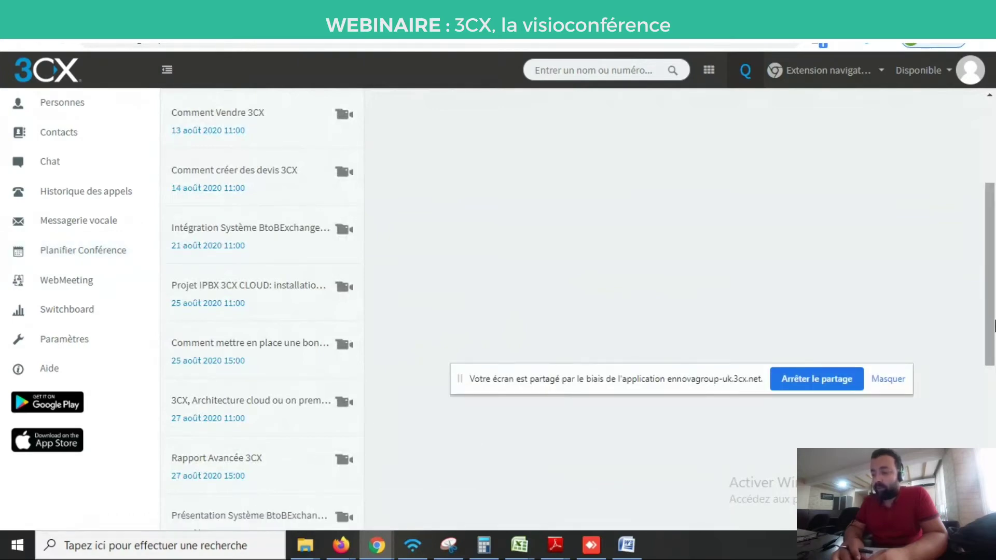
scroll(300, 458, down, 7)
drag(989, 357, 994, 122)
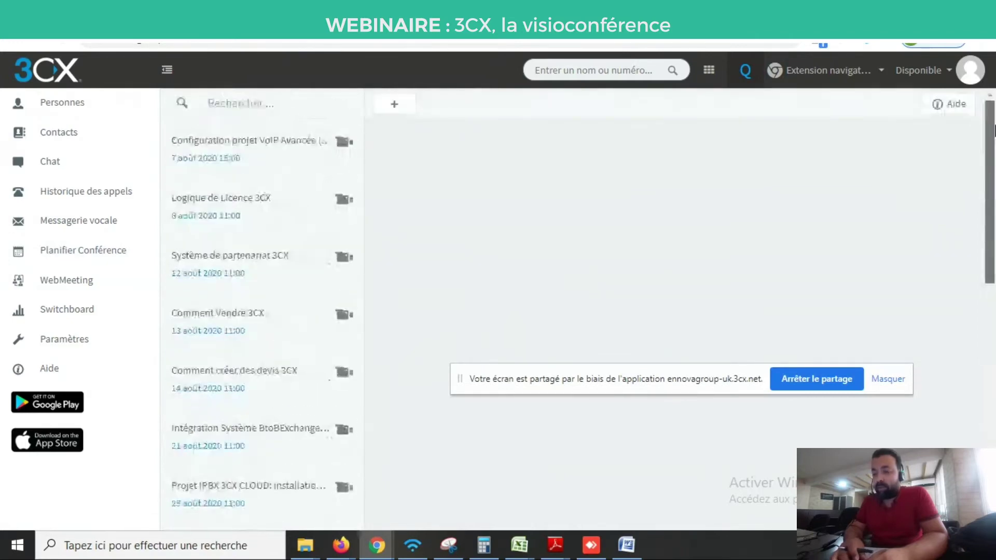
Start a new conference and set its timing to Plus tard, moving the screen-sharing notice off the form.
click(395, 106)
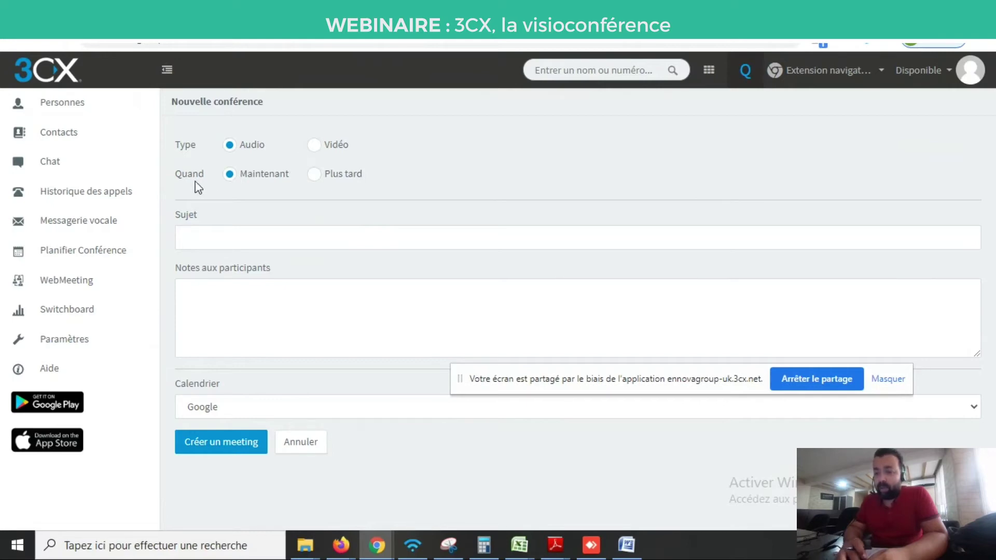
click(358, 179)
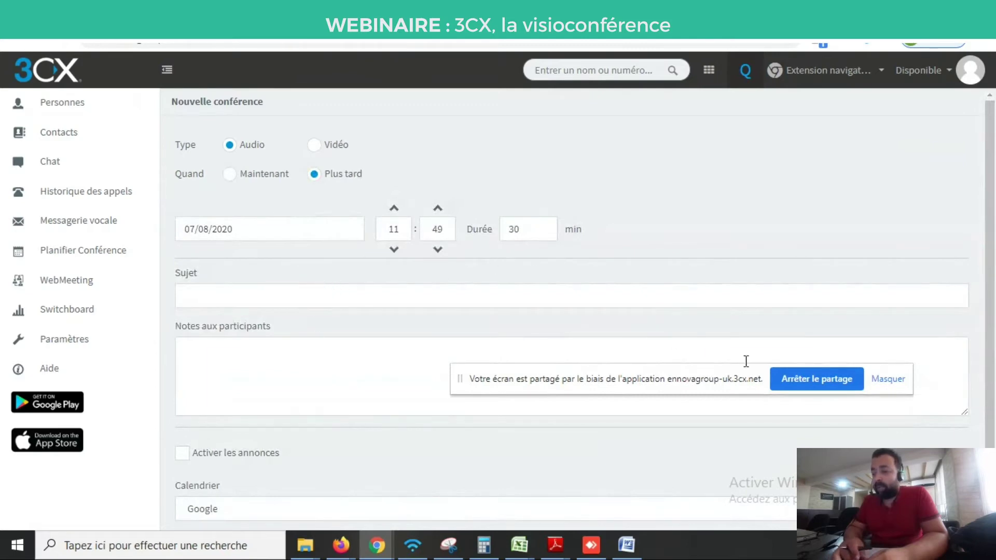
drag(711, 385, 678, 40)
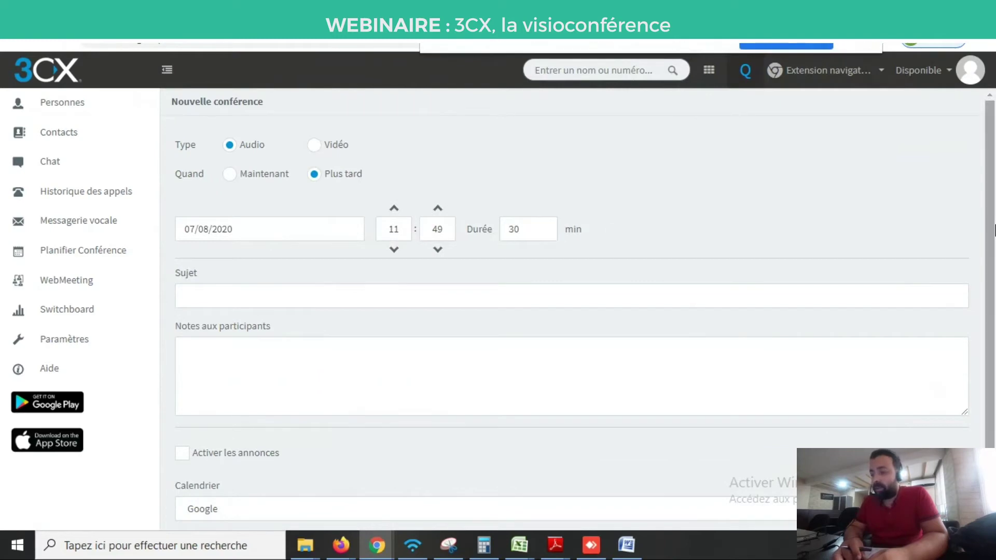
scroll(994, 228, down, 1)
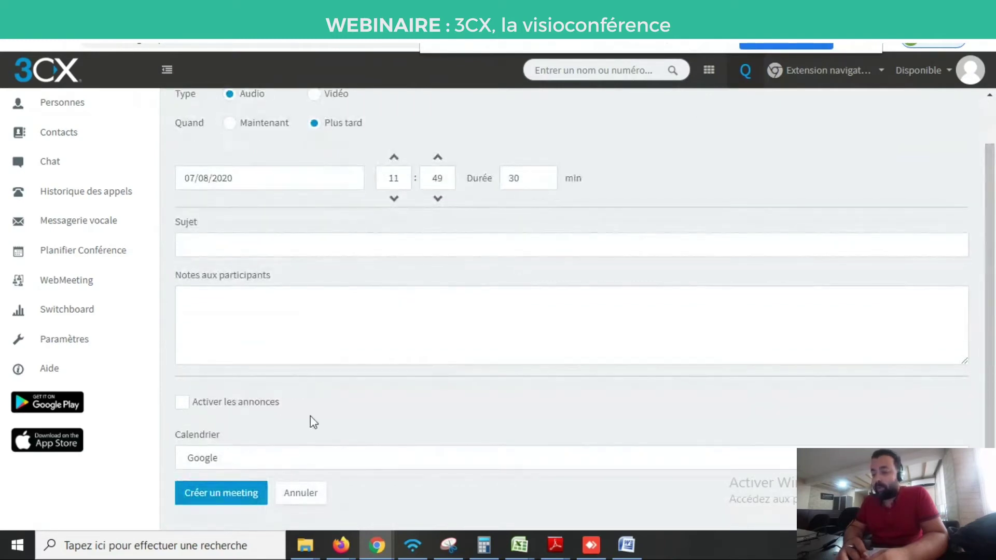
Examine the calendar options offered for sending the new conference's invitation, keeping Google selected.
click(404, 457)
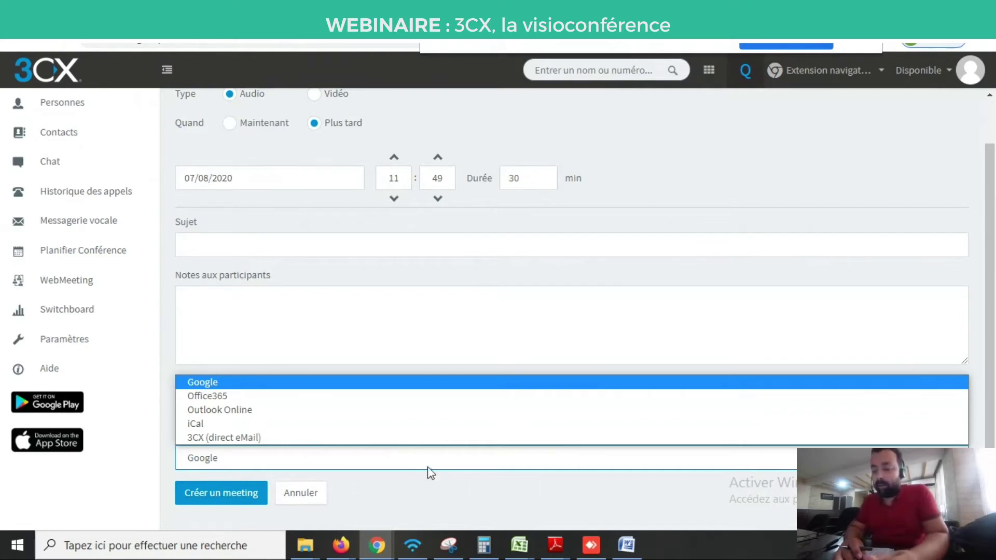
click(421, 477)
click(378, 458)
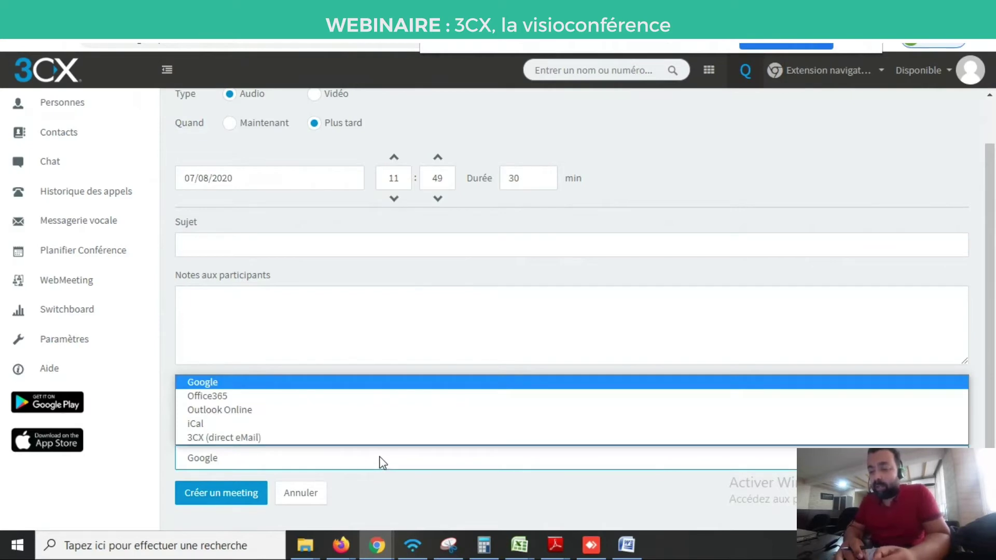
click(414, 493)
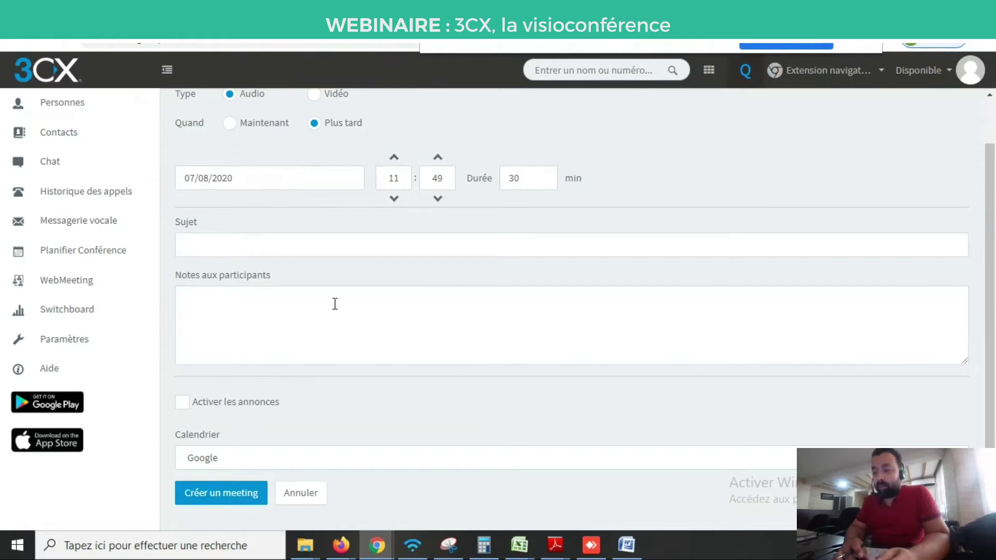
Narrow the participant notes box, review the rest of the new conference form, and cancel the conference.
drag(965, 360, 928, 364)
scroll(993, 414, down, 1)
scroll(994, 413, up, 1)
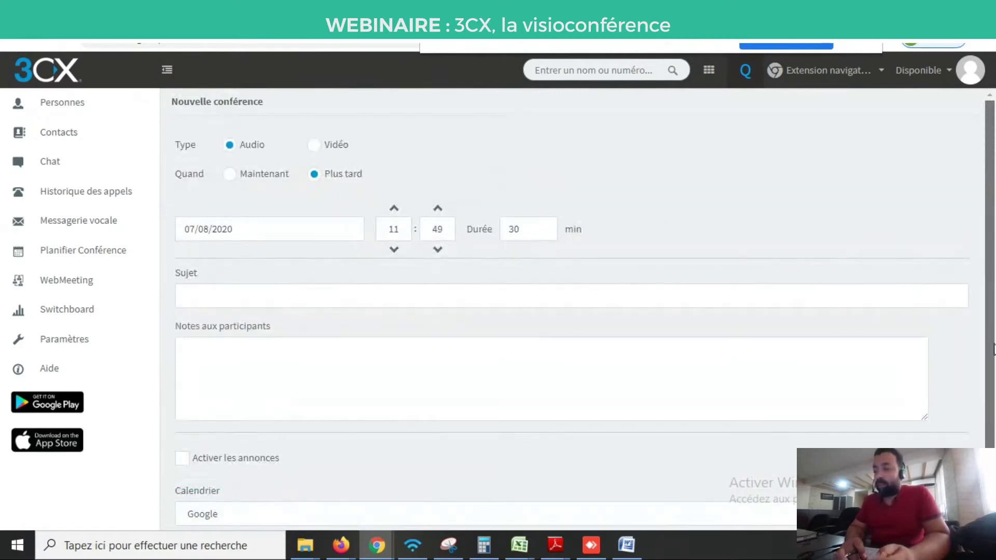
scroll(994, 363, down, 1)
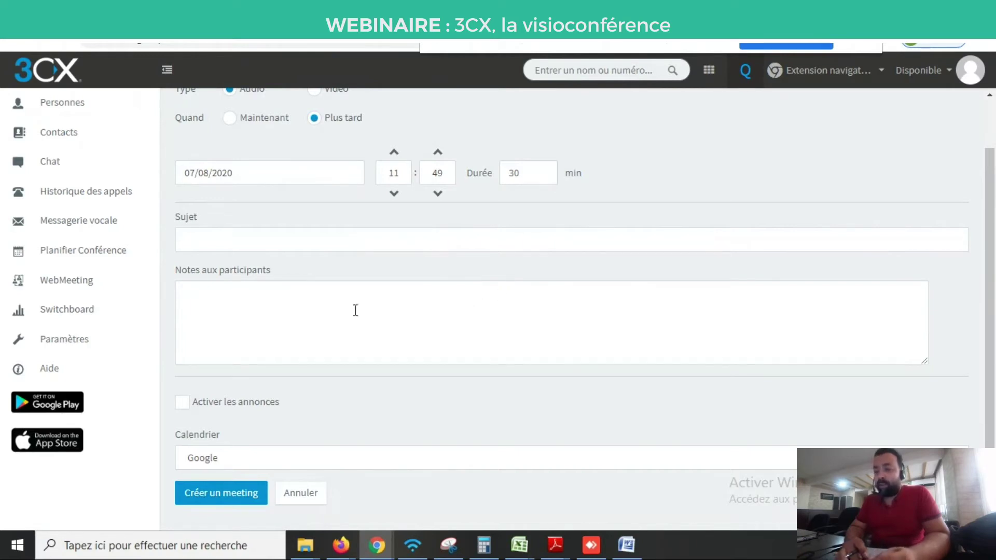
click(301, 493)
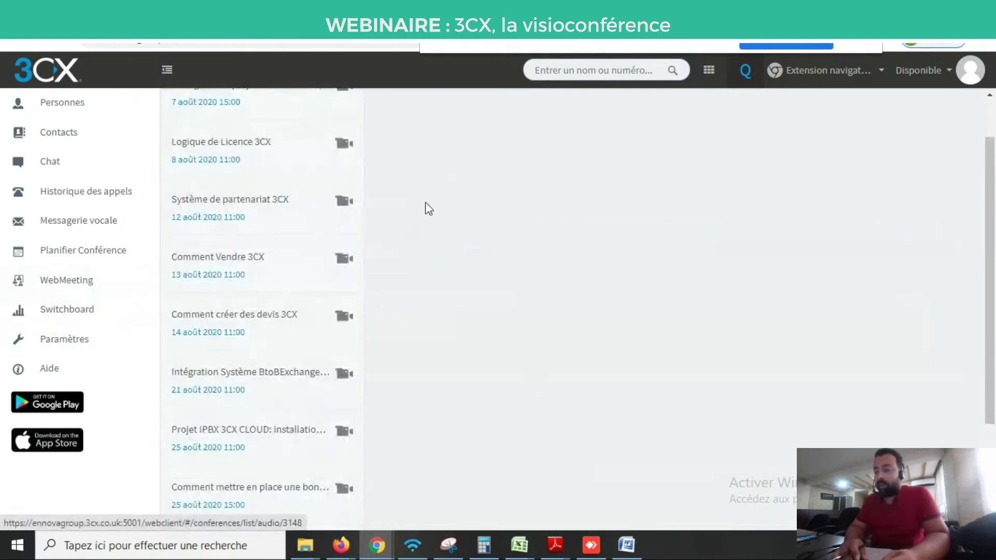
Go to the running web meeting and examine its participant invitation form and invitee list, closing it without inviting anyone.
scroll(993, 235, up, 2)
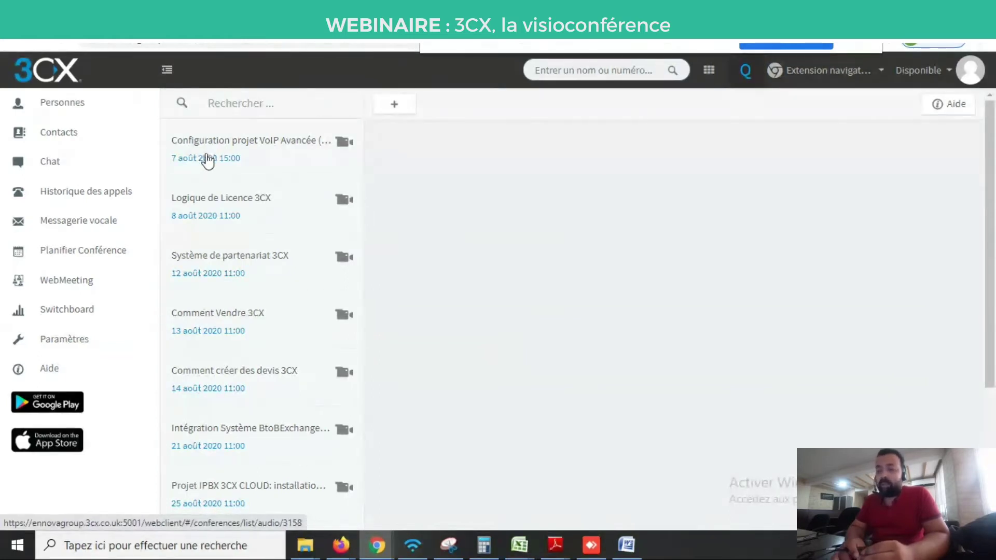
click(76, 283)
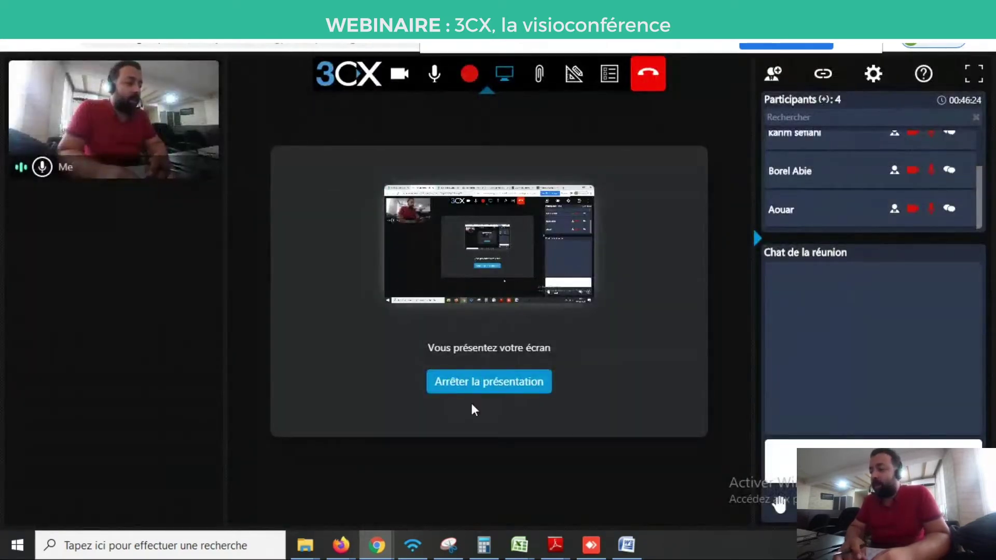
click(775, 76)
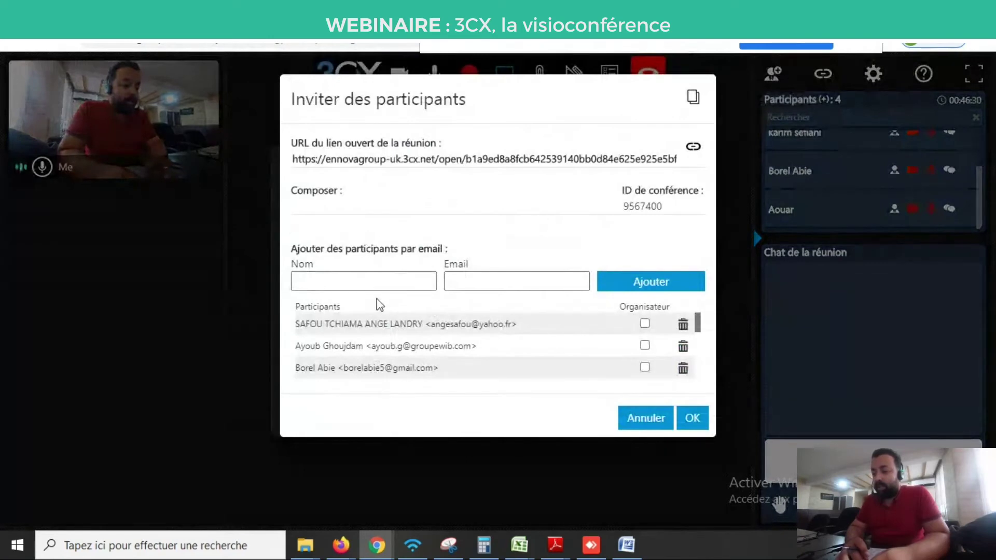
click(346, 283)
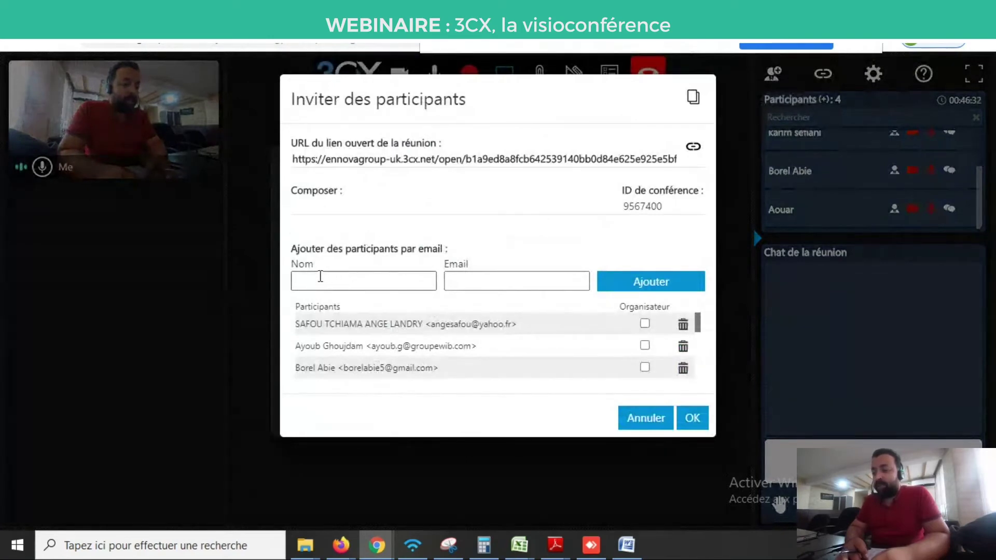
click(470, 278)
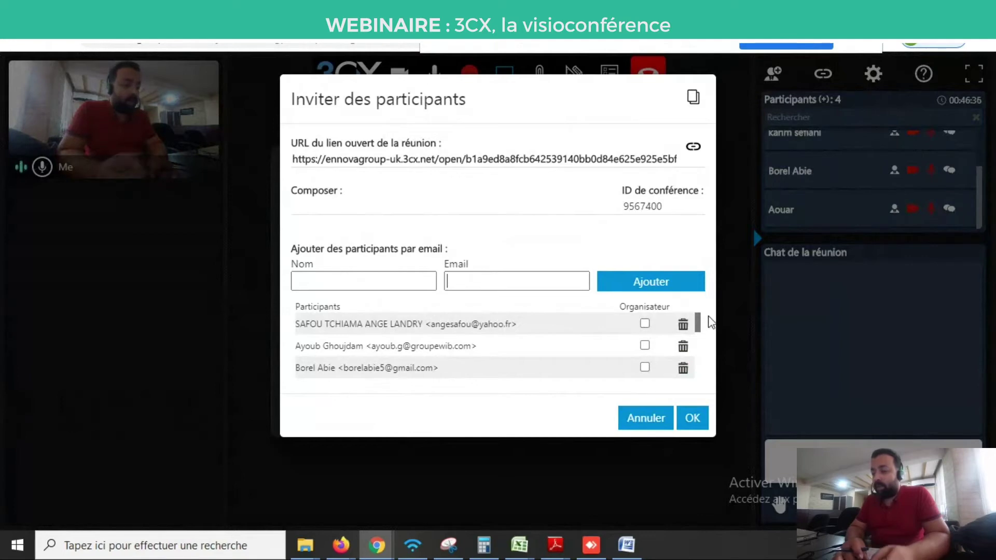
drag(701, 328, 701, 357)
drag(697, 378, 696, 310)
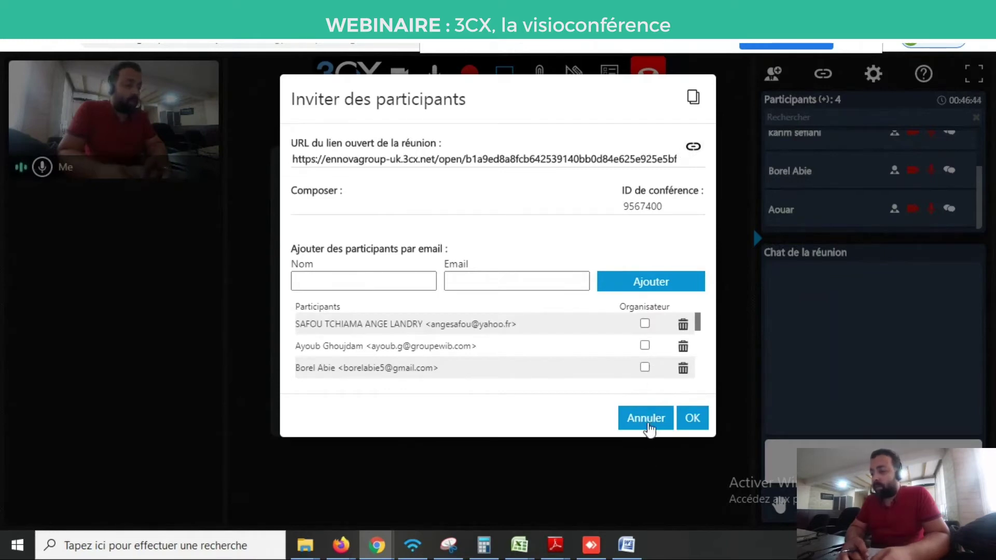
click(647, 418)
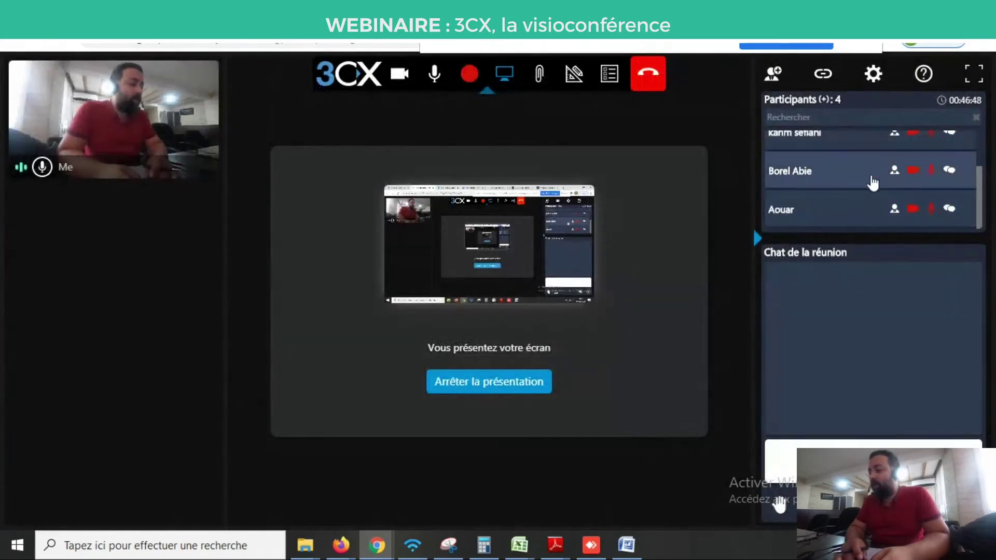
Examine the meeting's participant list and the controls shown beside each attendee.
drag(980, 207, 982, 183)
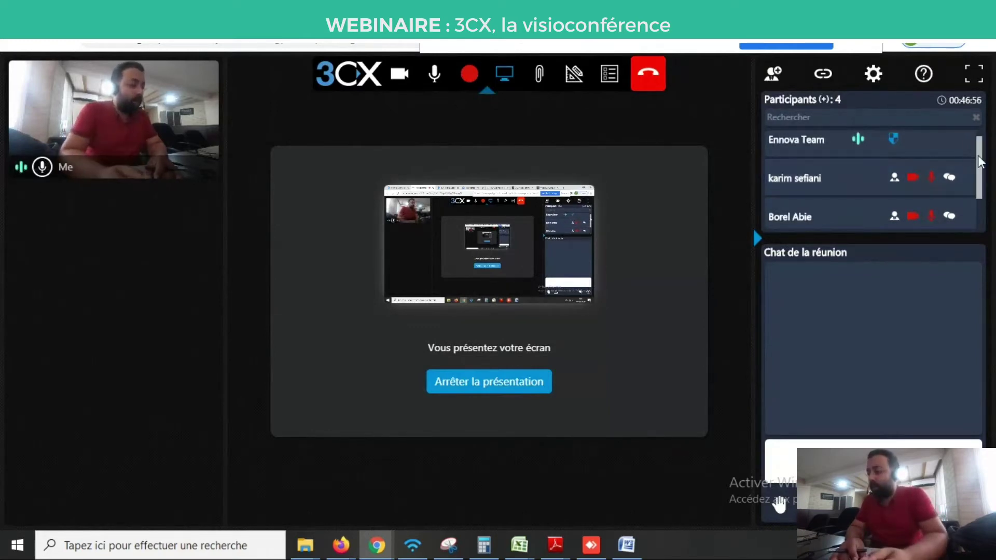
mouse_move(980, 162)
mouse_down()
mouse_move(982, 189)
mouse_move(980, 162)
mouse_up()
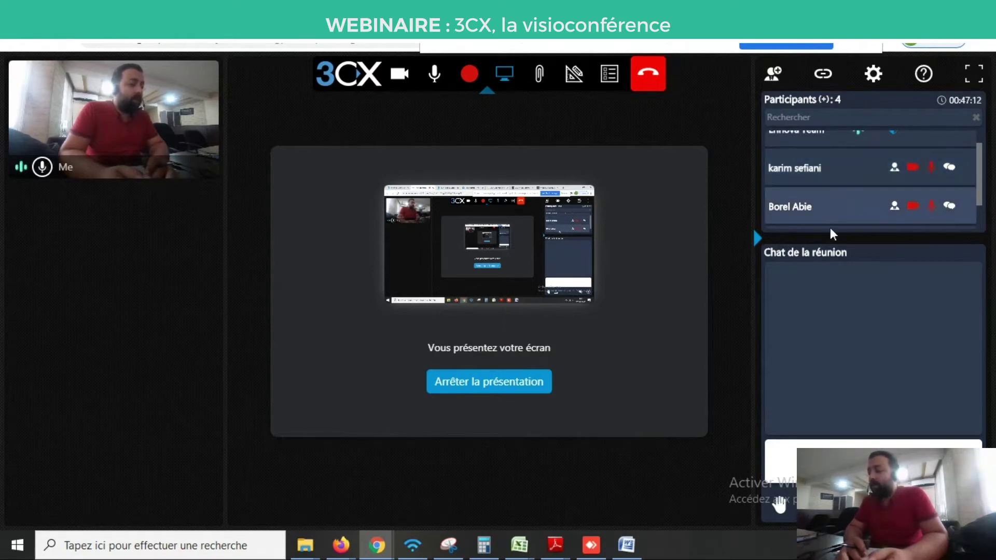
scroll(970, 204, down, 1)
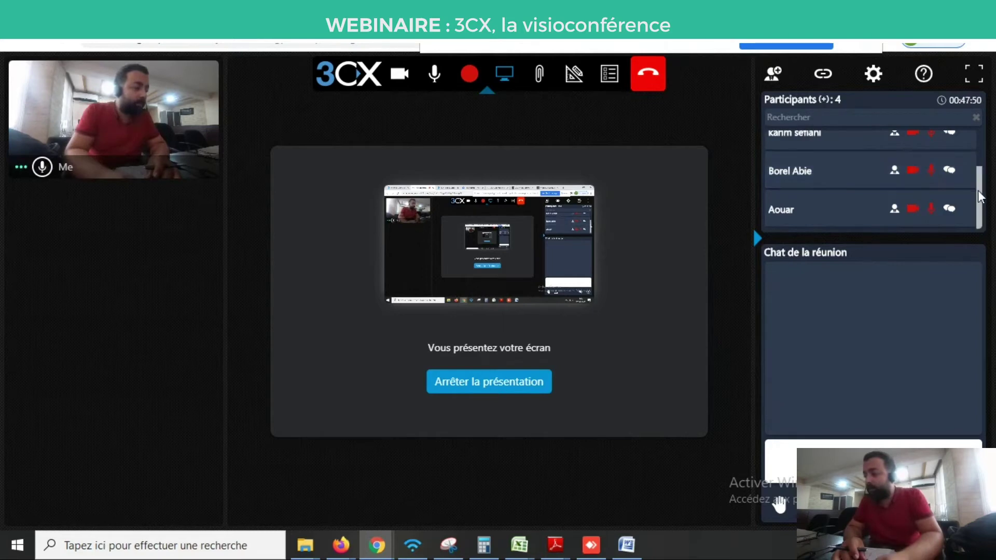
drag(979, 183, 979, 150)
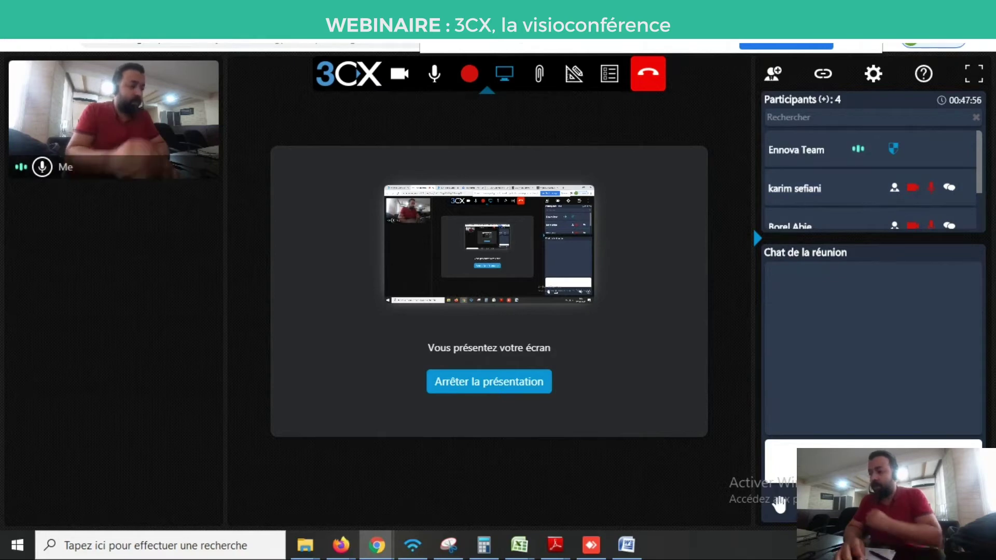
Review the webcam and microphone choices in the meeting's multimedia settings, keeping the current devices, and close the settings.
click(874, 76)
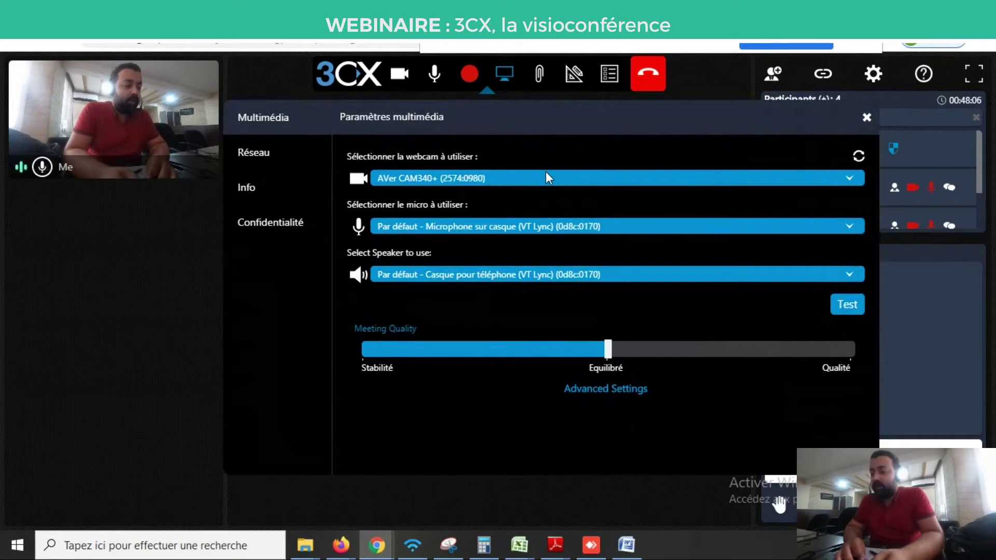
click(494, 178)
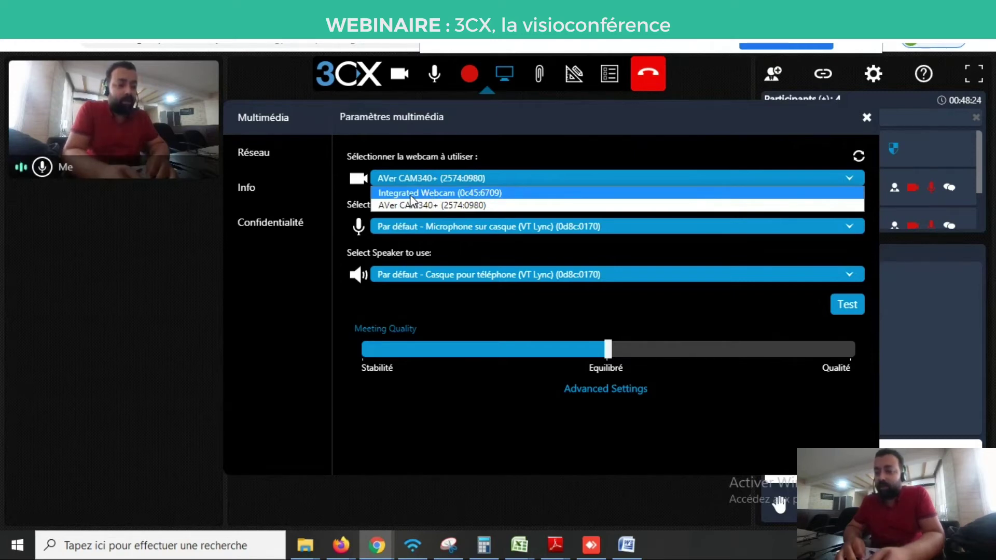
click(481, 145)
click(458, 228)
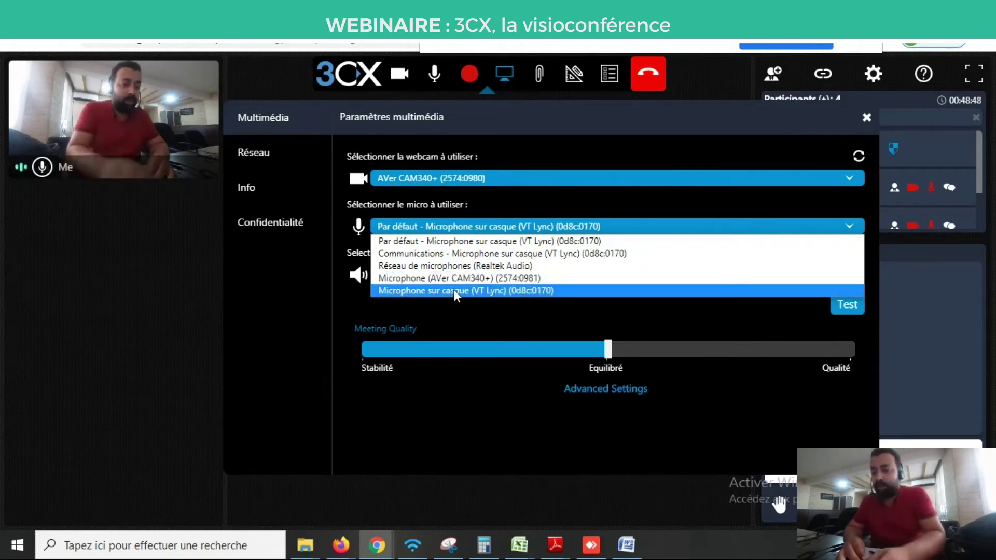
click(458, 315)
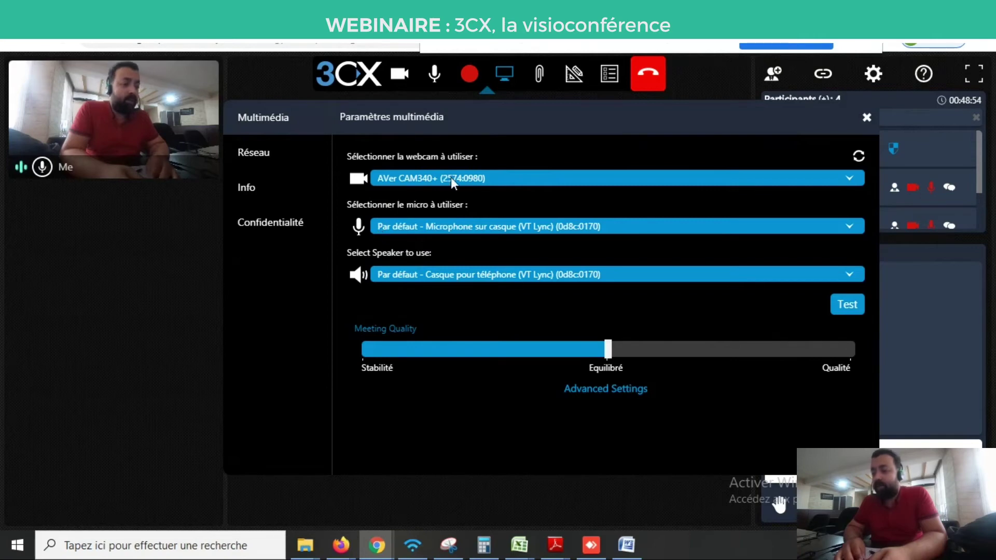
click(867, 118)
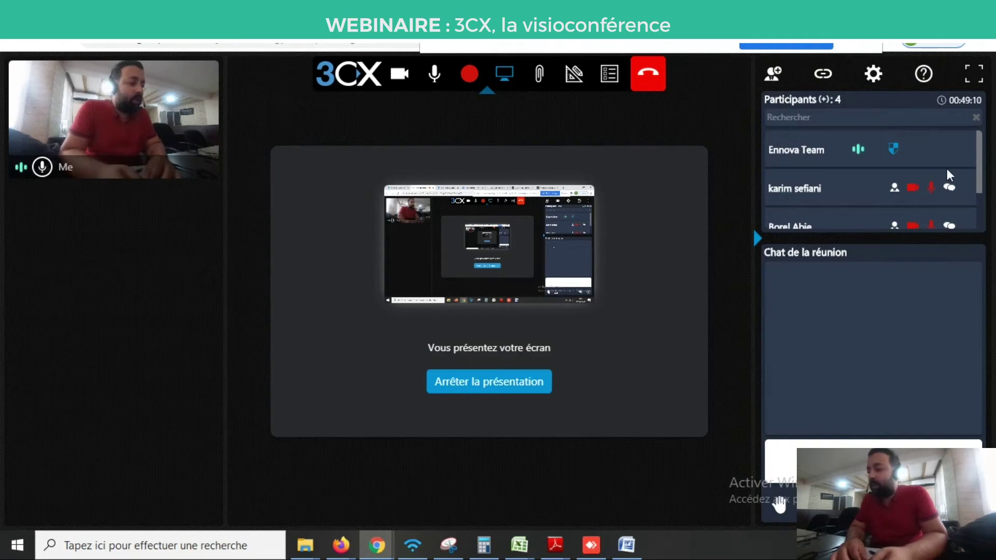
Share the entire screen in the meeting without its audio content.
drag(980, 171, 980, 210)
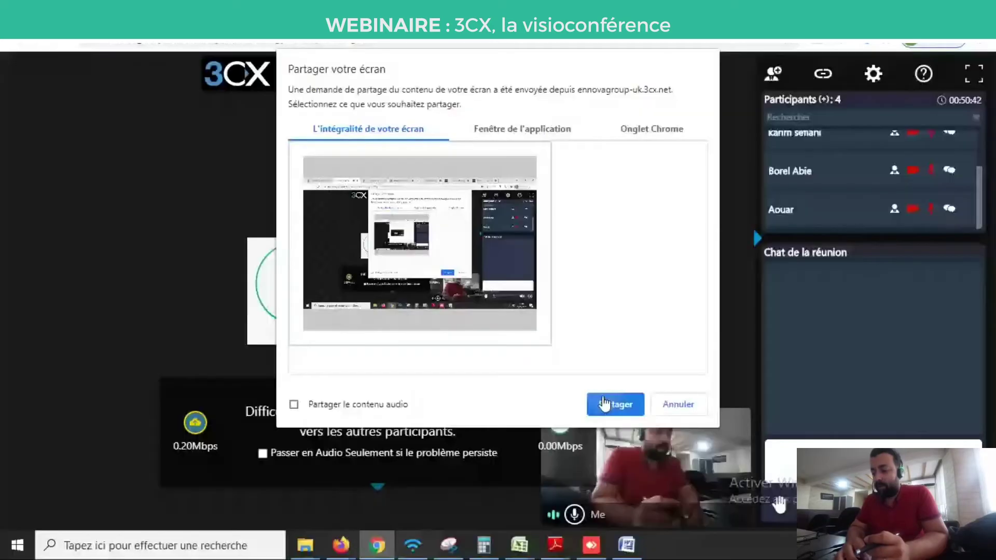
click(604, 403)
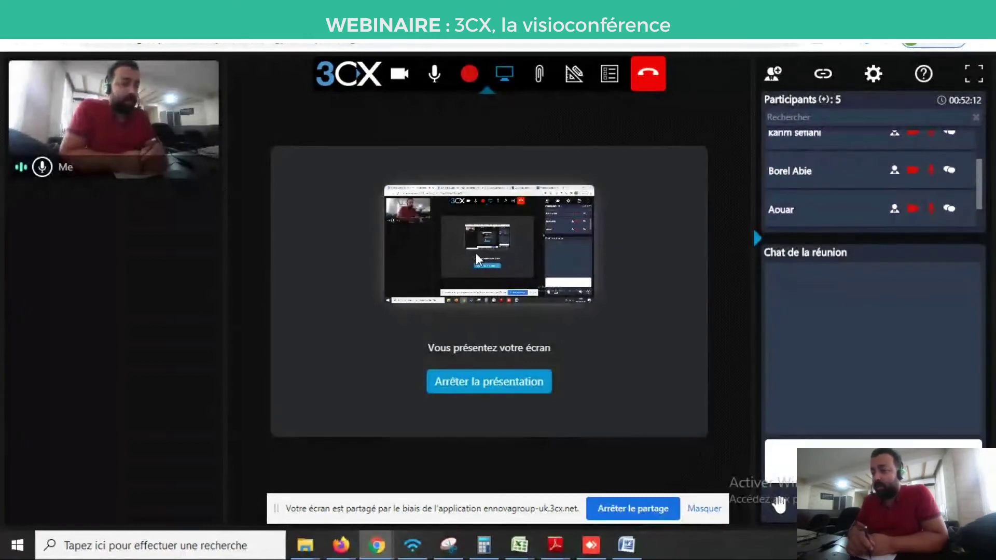
Examine the meeting's poll directory and the new poll form with its title, duration and question fields, closing both without saving a poll.
click(610, 75)
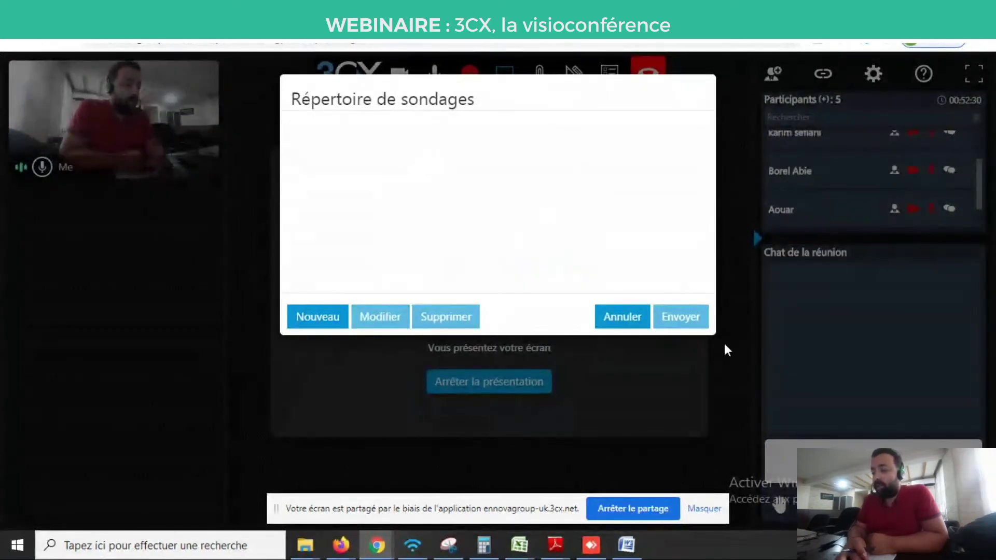
click(325, 319)
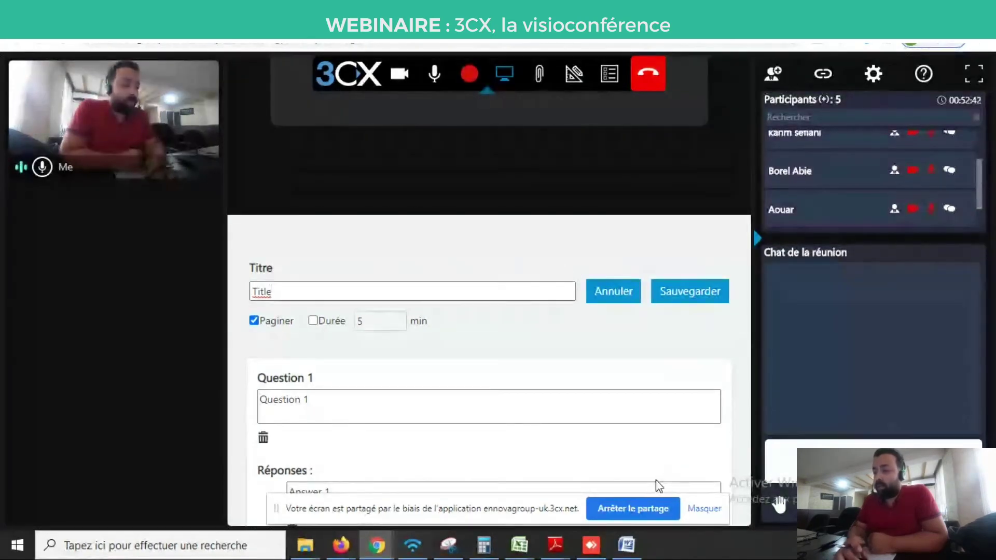
click(626, 306)
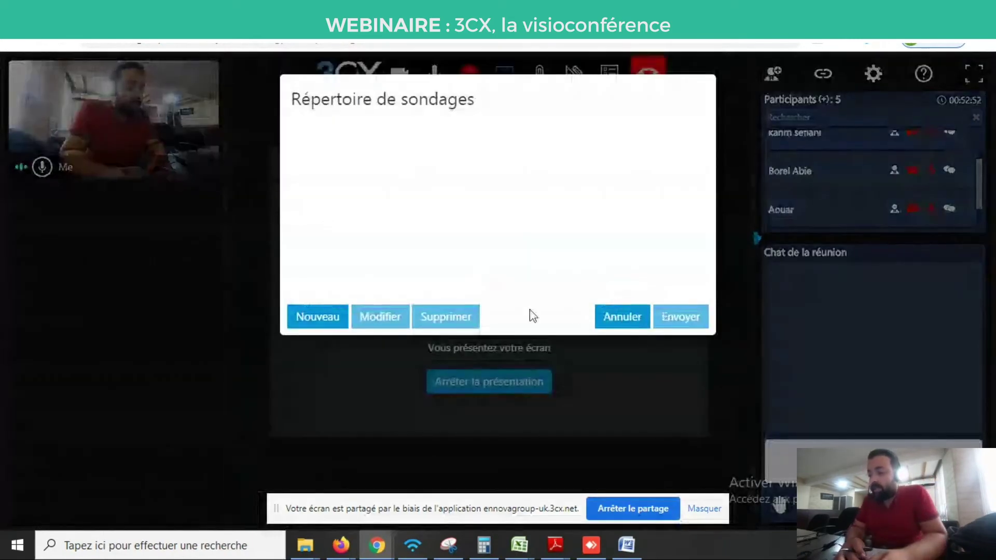
click(611, 318)
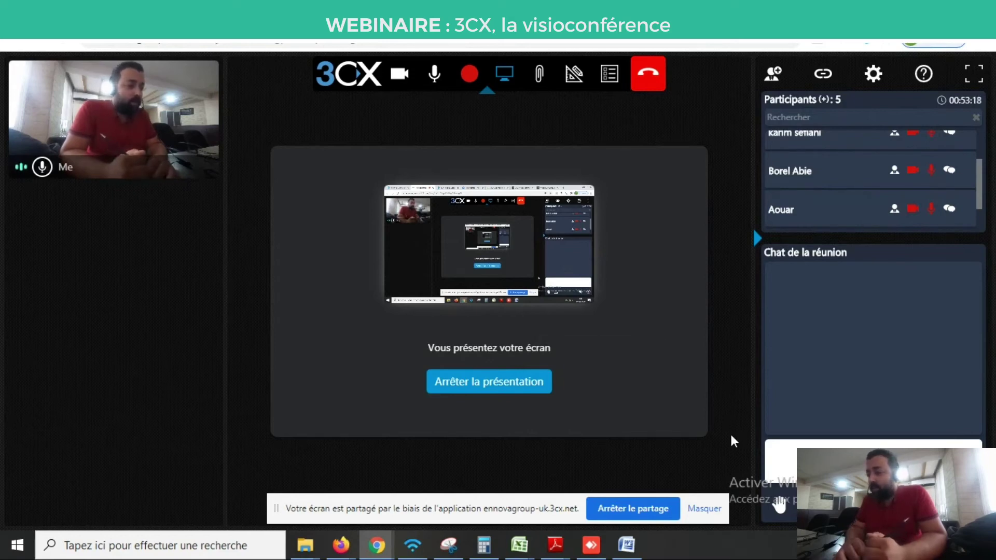
Examine the message entry of the meeting chat and the end of the participant list.
click(783, 454)
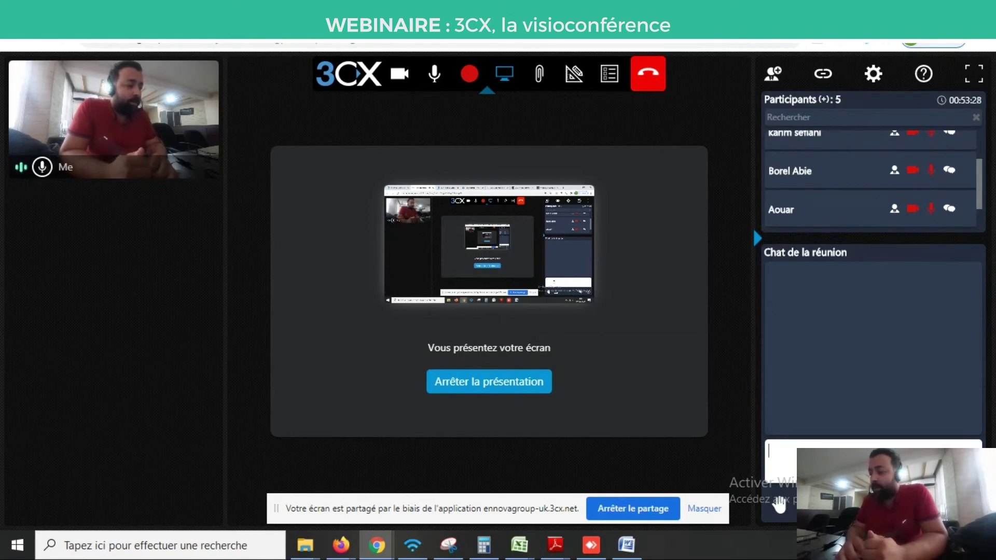
drag(980, 204, 977, 229)
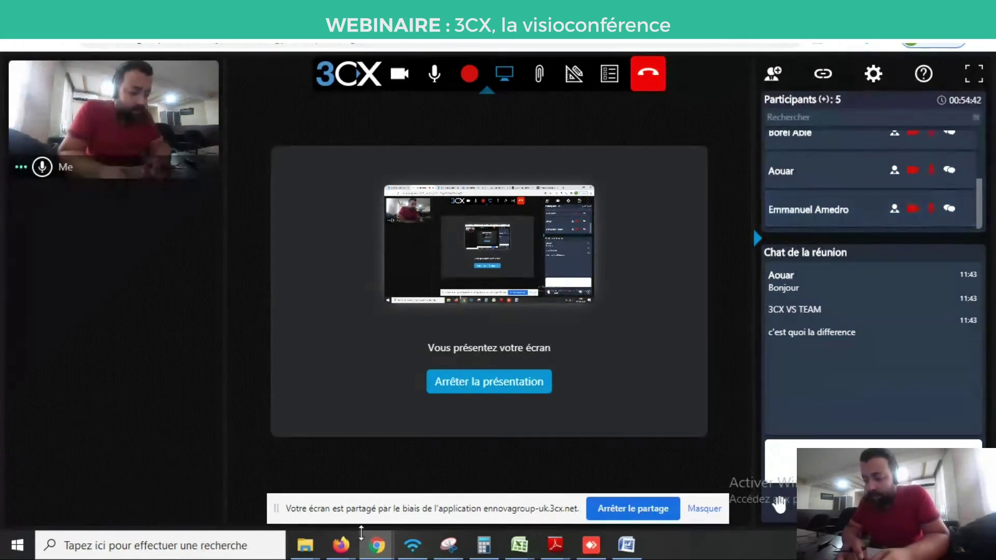
Switch to File Explorer's 4. 3CX Promotional Literature folder and look through a. Sales Presentations inside the neighbouring 5. 3CX Sales Content folder.
mouse_move(310, 554)
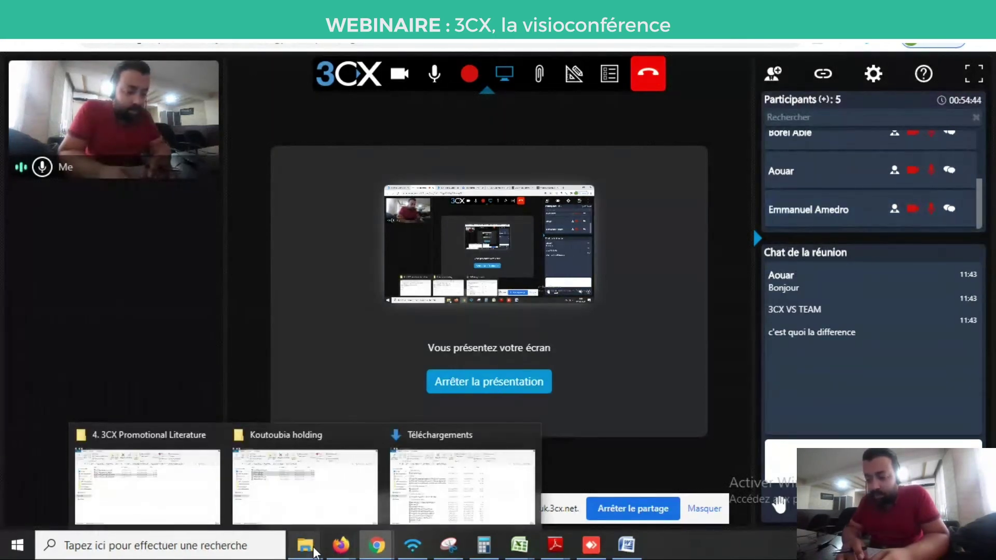
click(198, 498)
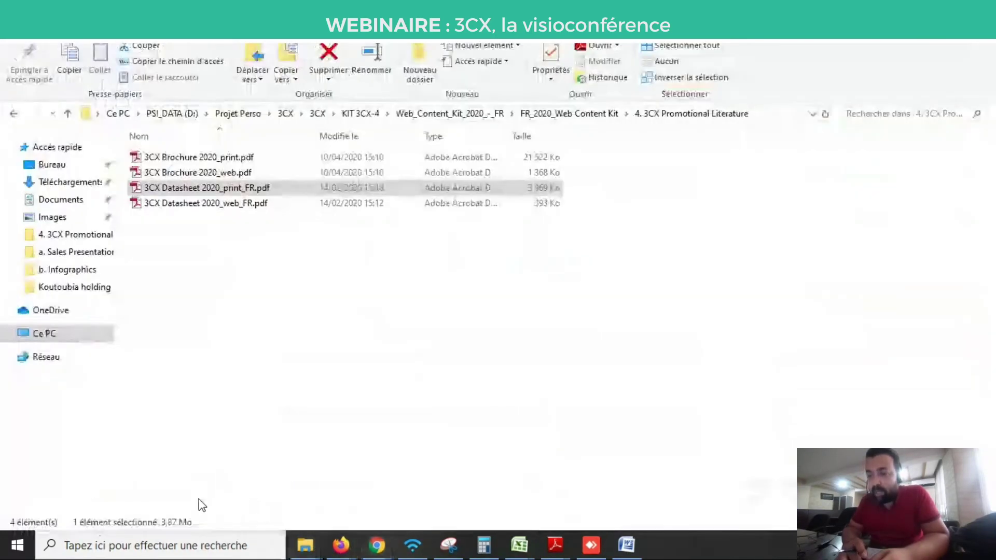
click(330, 342)
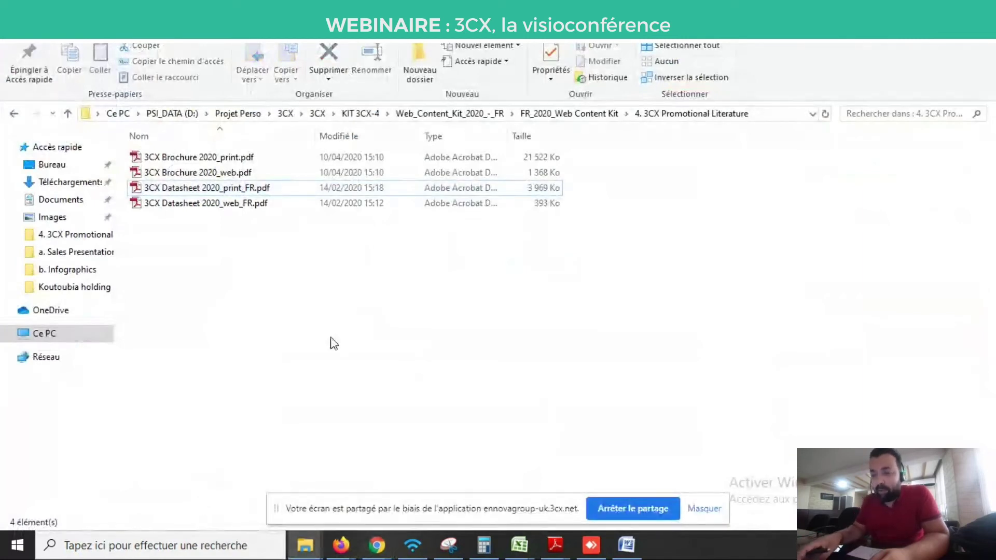
key(BackSpace)
key(Down)
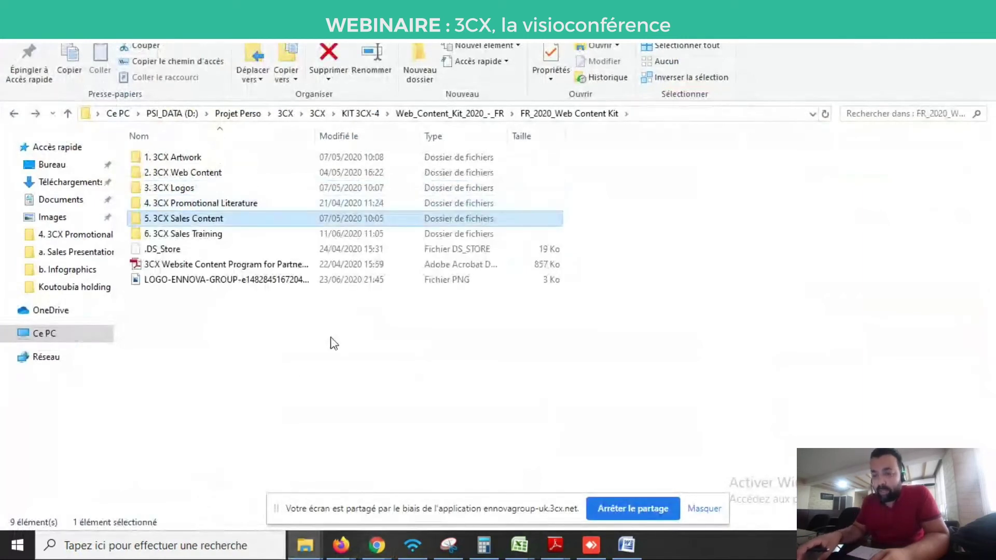
key(Return)
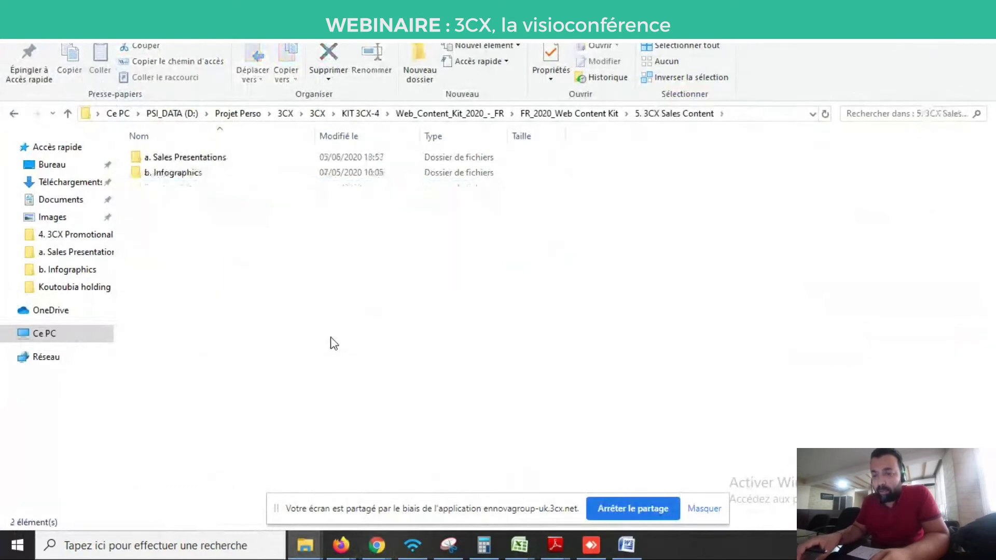
key(Down)
key(Return)
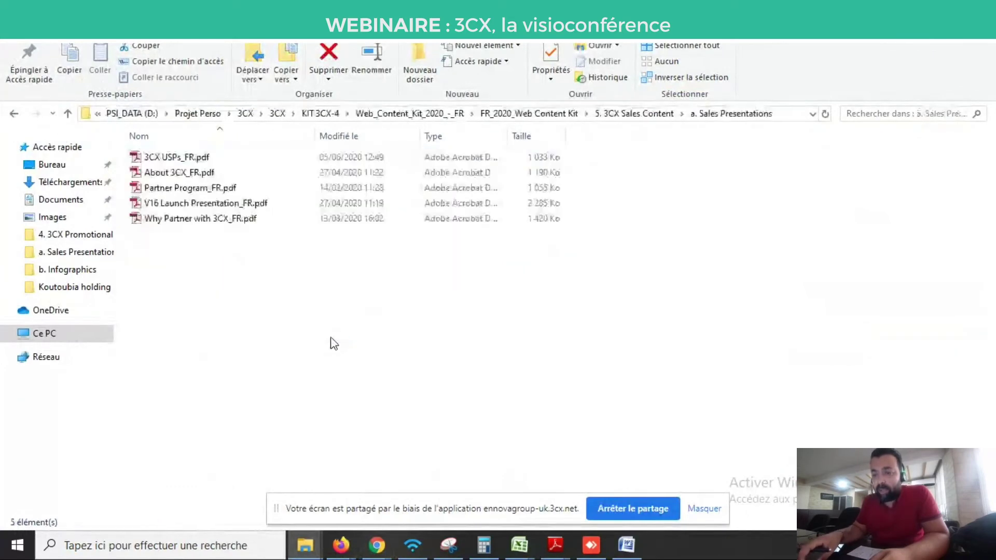
key(BackSpace)
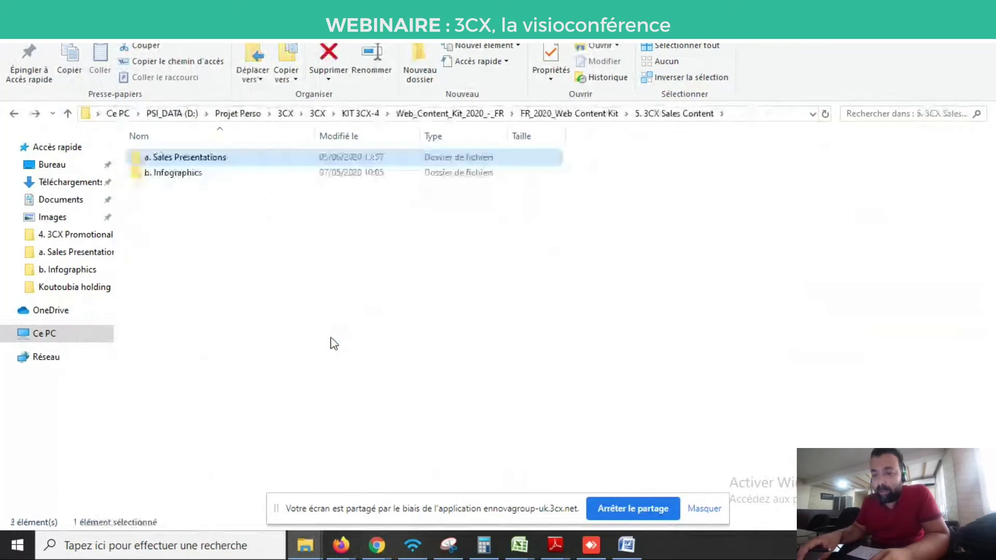
Go to the 6. 3CX Sales Training folder and check the contents of its b. Guide to Sales Outreach subfolder.
key(BackSpace)
key(Down)
key(Return)
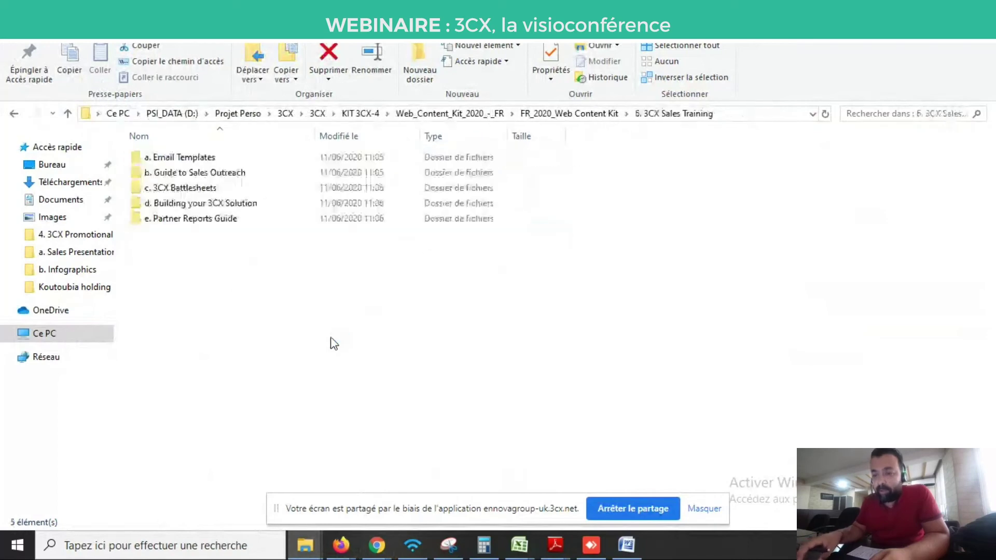
key(Down)
key(Down)
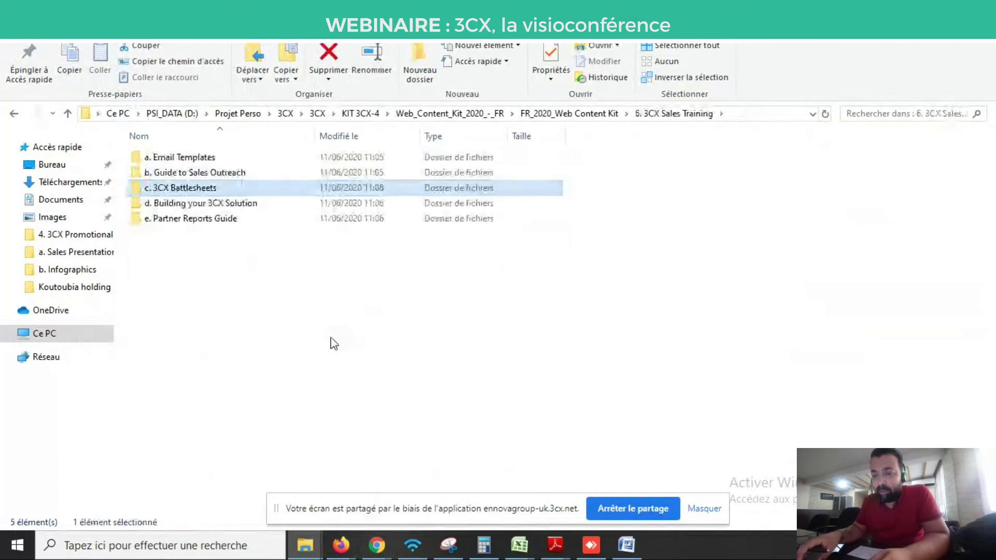
key(Up)
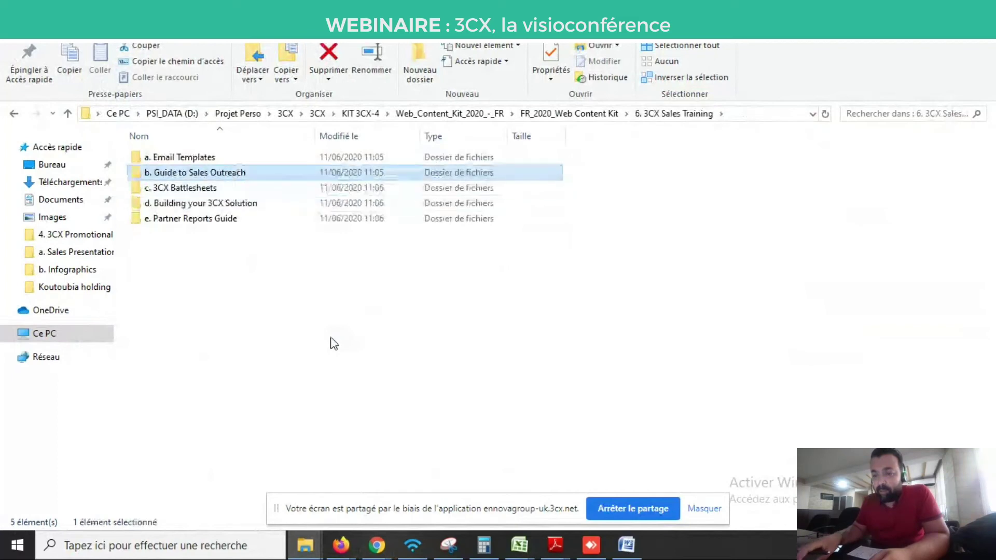
key(Return)
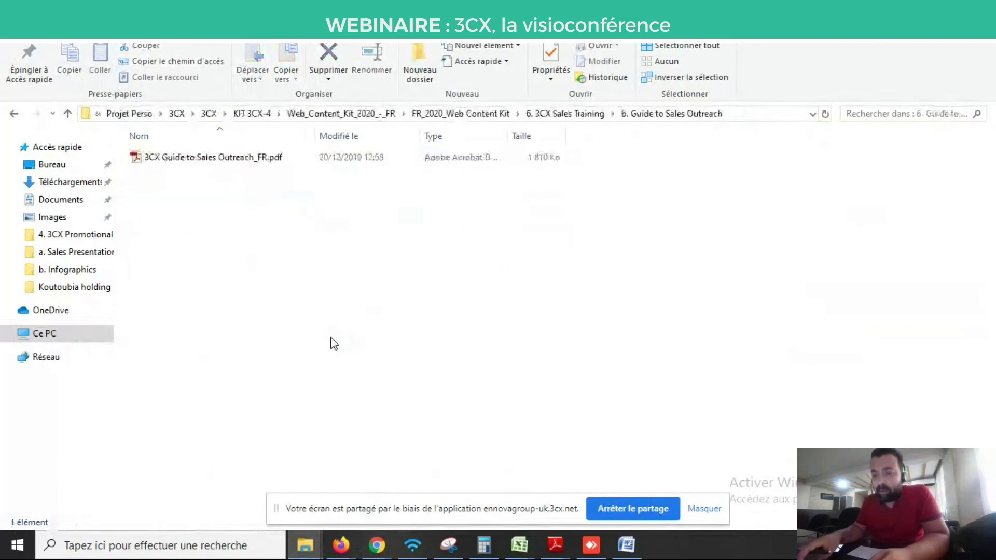
Open the document 3CX vs Microsoft Teams_FR.pdf from the c. 3CX Battlesheets subfolder of 6. 3CX Sales Training.
key(BackSpace)
key(Down)
key(Return)
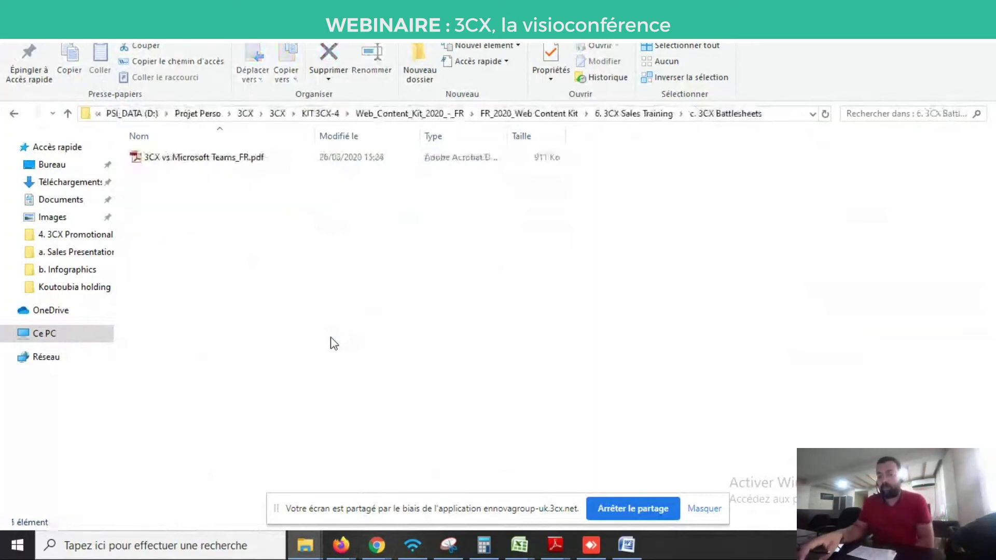
key(Down)
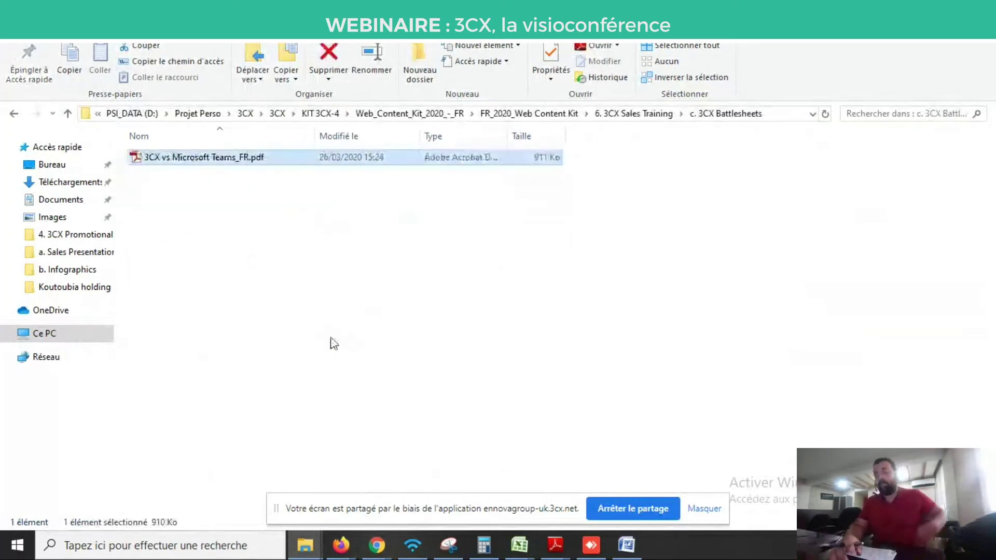
key(Return)
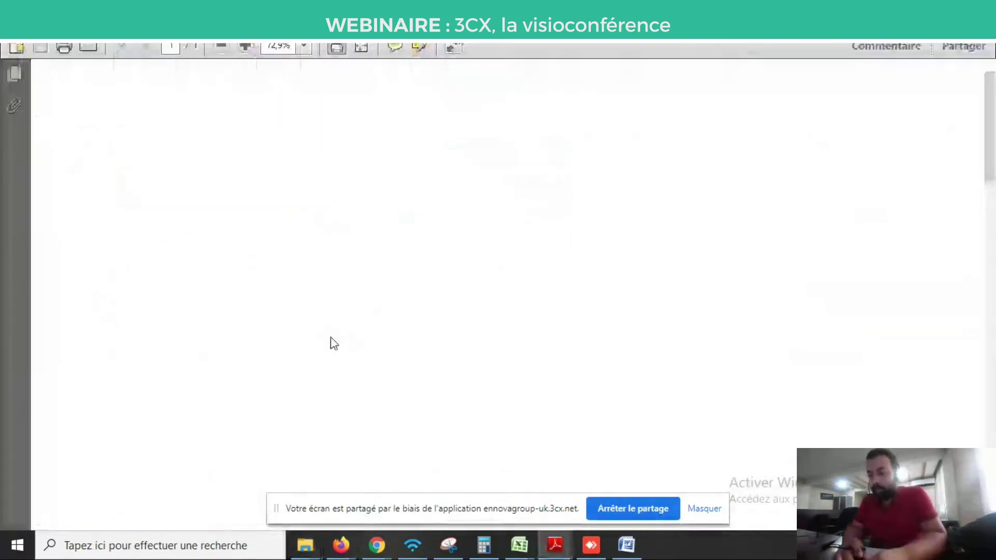